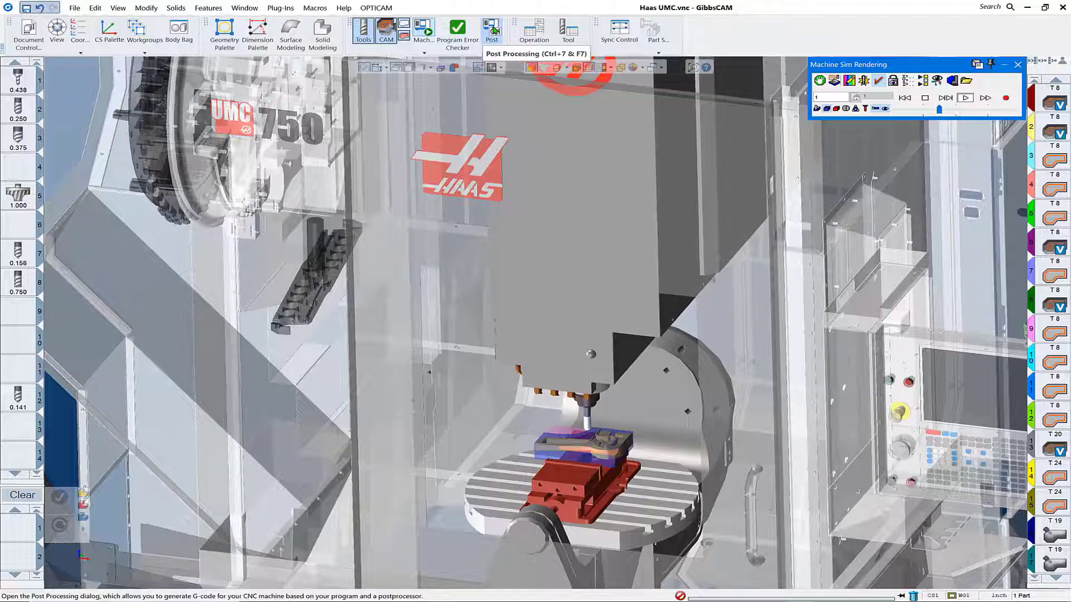
- Post with the Haas NGC TCP post, saving output as Haas UMC.NCF in Post Processor Edits
{"action": "left_click", "coordinate": [492, 32]}
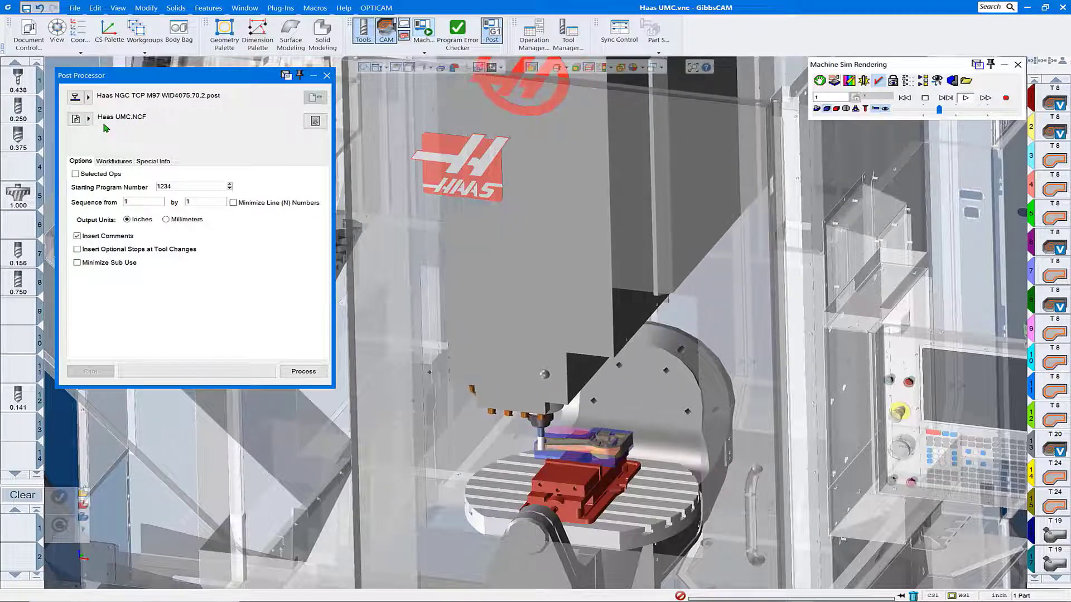
{"action": "left_click", "coordinate": [74, 119]}
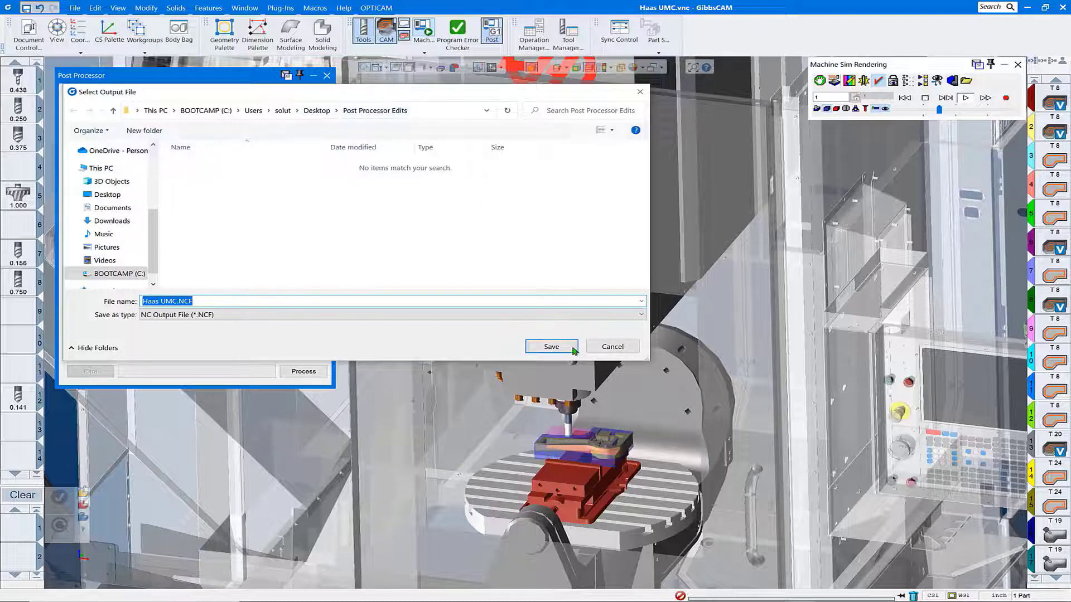
{"action": "left_click", "coordinate": [554, 346]}
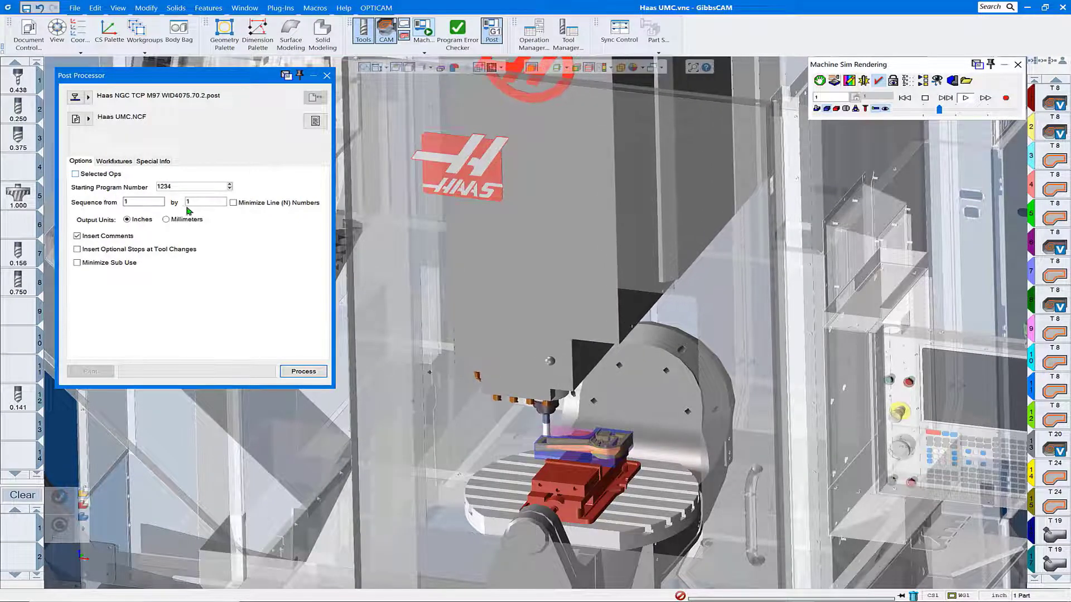
{"action": "left_click", "coordinate": [233, 203]}
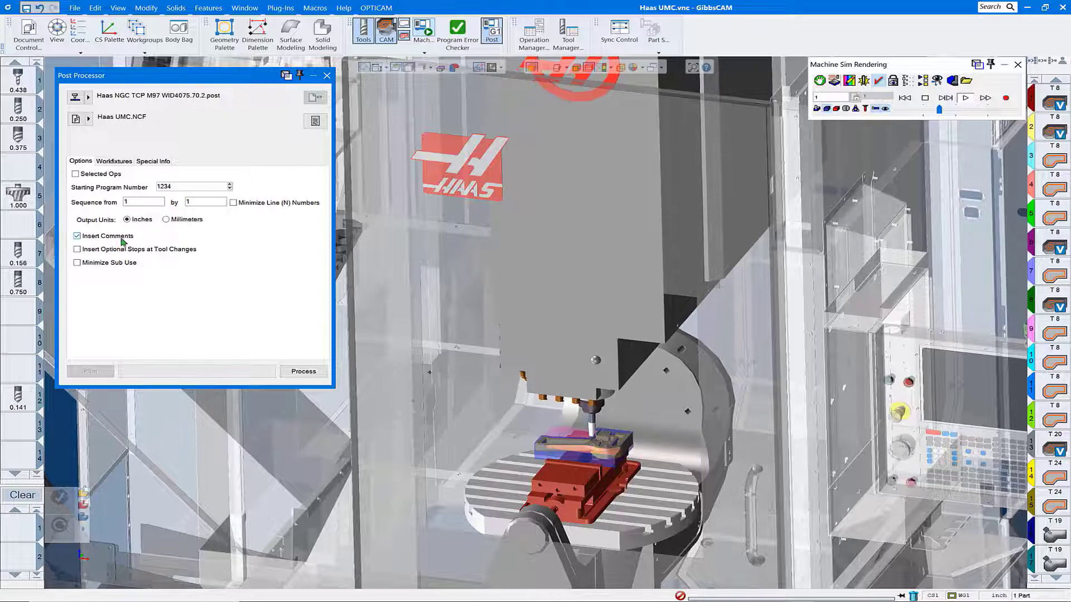
- Review the Post Processor Comments preferences, then run Process to generate Haas UMC.NCF
{"action": "left_click", "coordinate": [89, 9]}
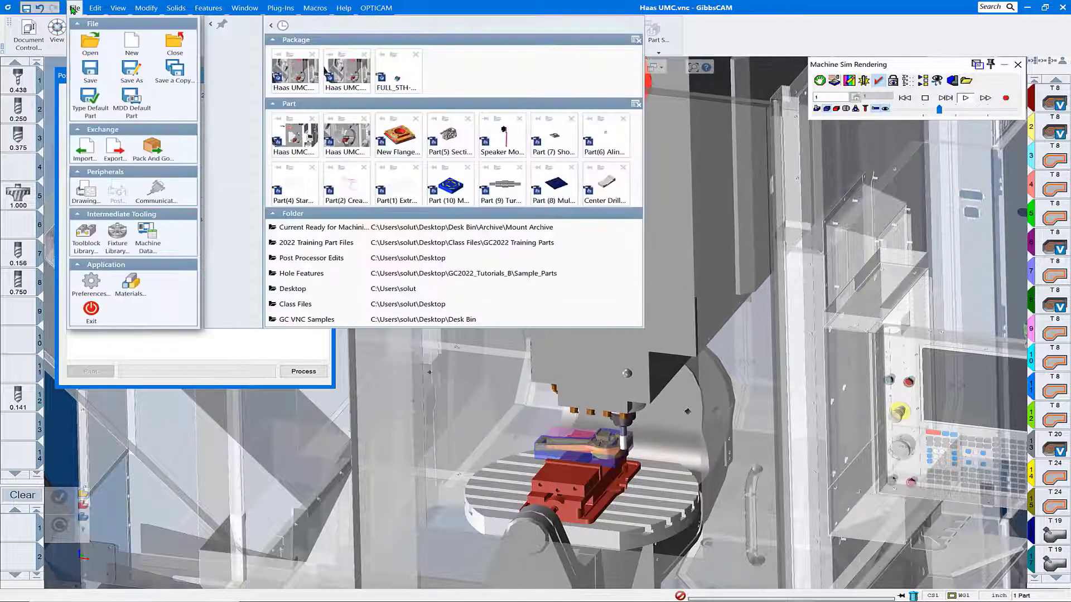
{"action": "left_click", "coordinate": [93, 293]}
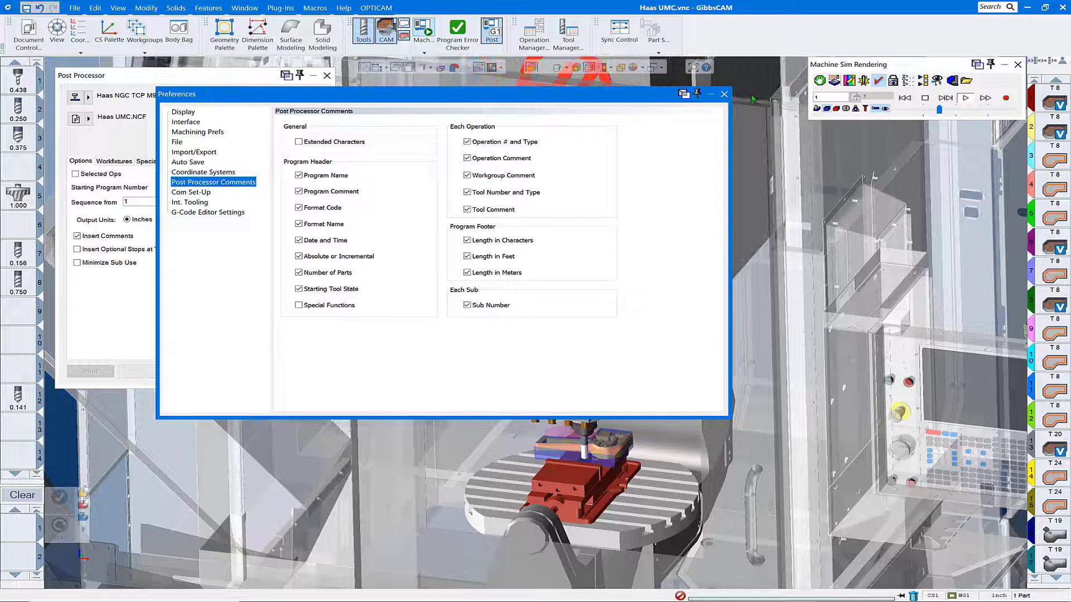
{"action": "left_click", "coordinate": [724, 94]}
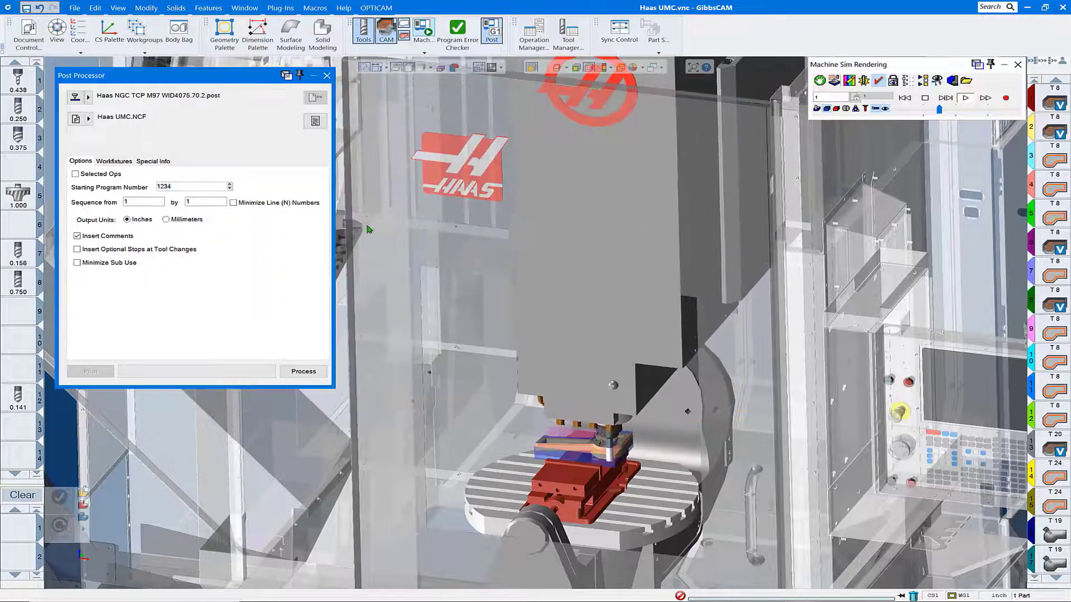
{"action": "left_click", "coordinate": [314, 376]}
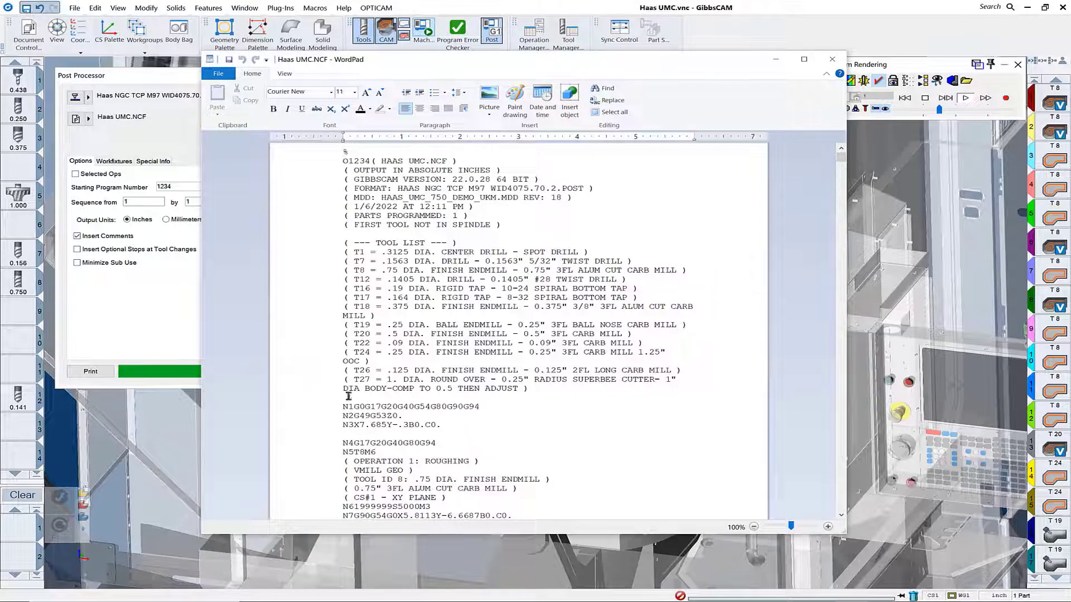
{"action": "scroll", "coordinate": [607, 355], "scroll_direction": "down", "scroll_amount": 4}
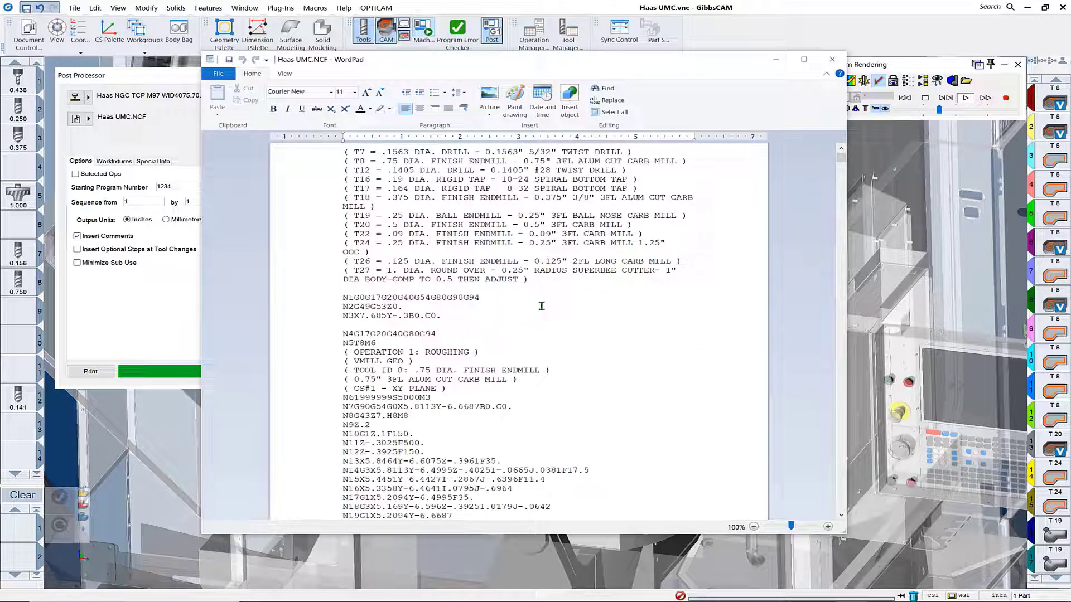
{"action": "scroll", "coordinate": [541, 307], "scroll_direction": "down", "scroll_amount": 1}
{"action": "scroll", "coordinate": [527, 313], "scroll_direction": "down", "scroll_amount": 2}
{"action": "scroll", "coordinate": [510, 322], "scroll_direction": "down", "scroll_amount": 1}
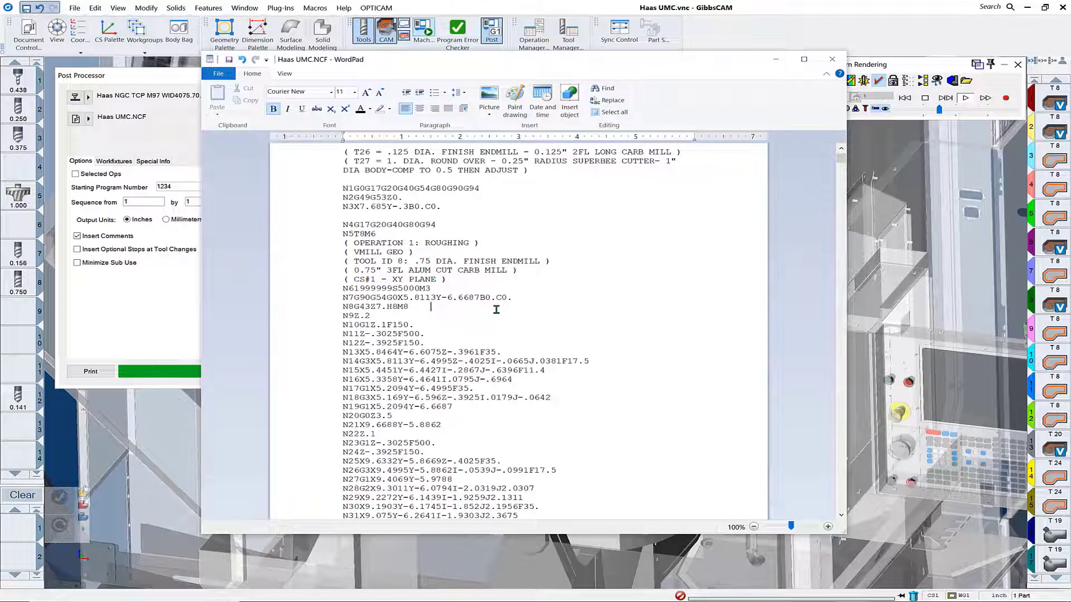
{"action": "type", "text": "Remove M8 from"}
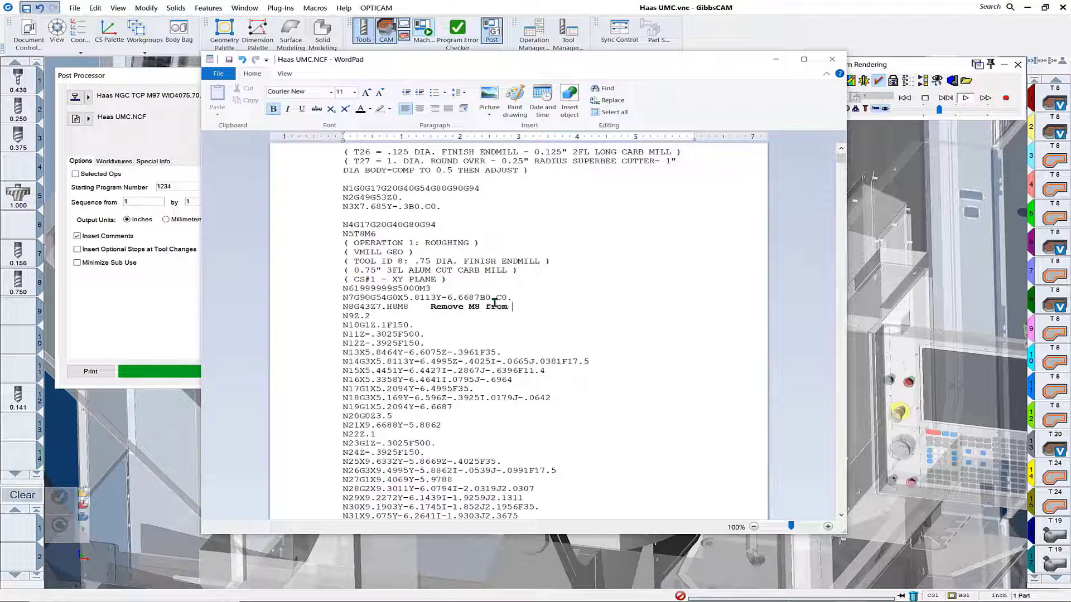
{"action": "type", "text": "ne"}
- Insert blank lines below N9Z.2 for the 'M8 here' and T20 tool-call notes
{"action": "key", "text": "Return"}
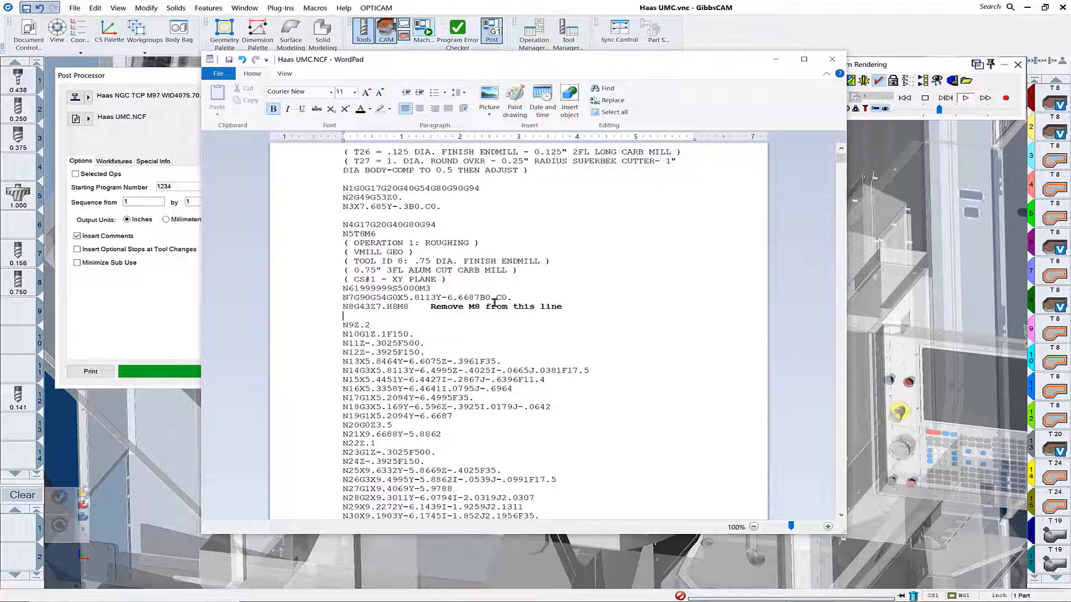
{"action": "key", "text": "Down"}
{"action": "key", "text": "Return"}
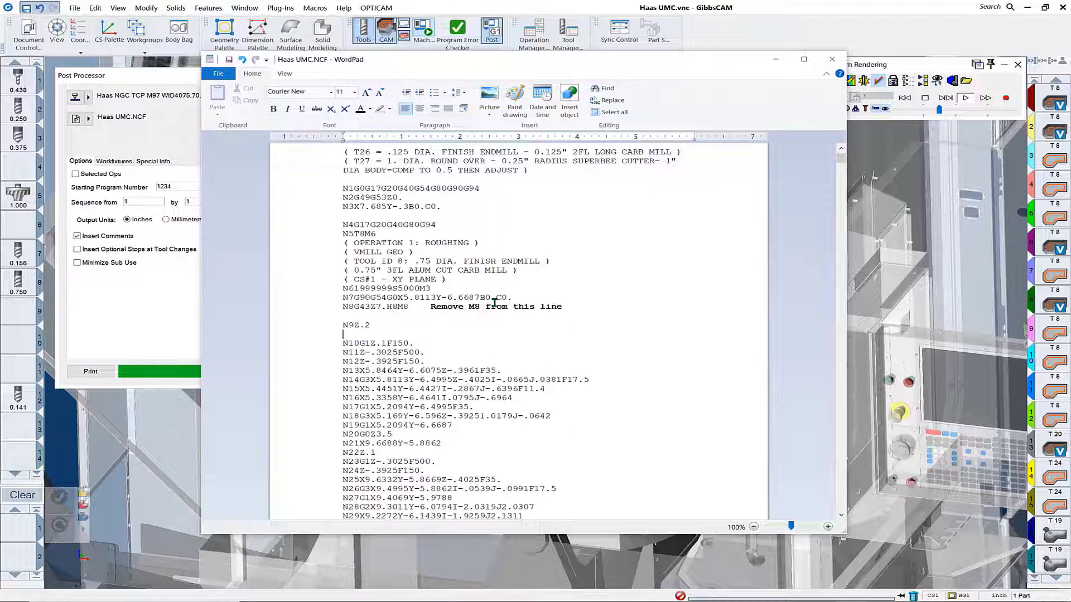
{"action": "key", "text": "Return"}
{"action": "key", "text": "Return"}
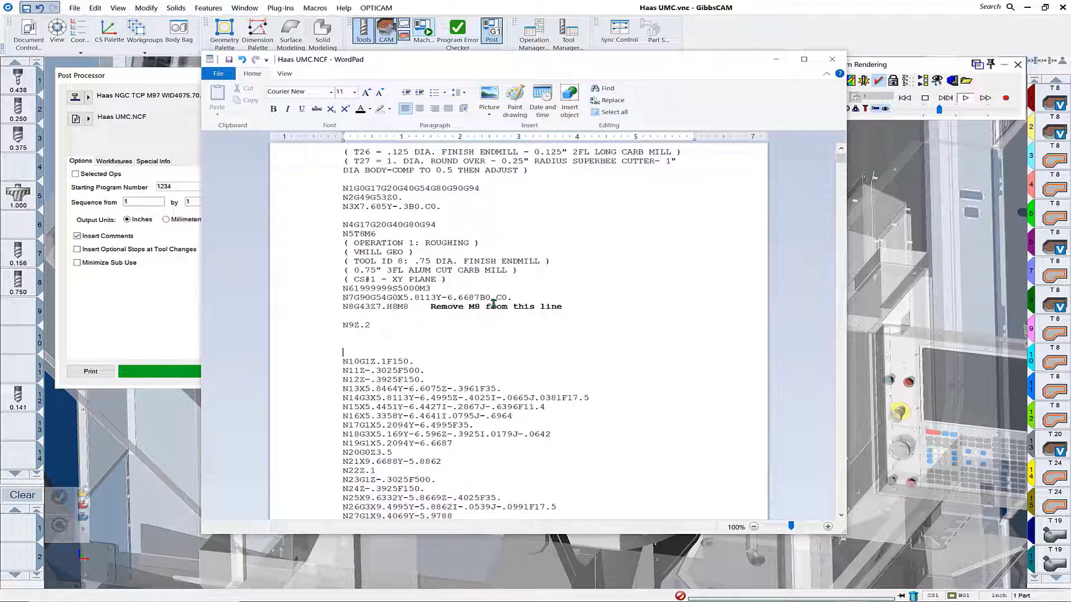
{"action": "left_click", "coordinate": [392, 325]}
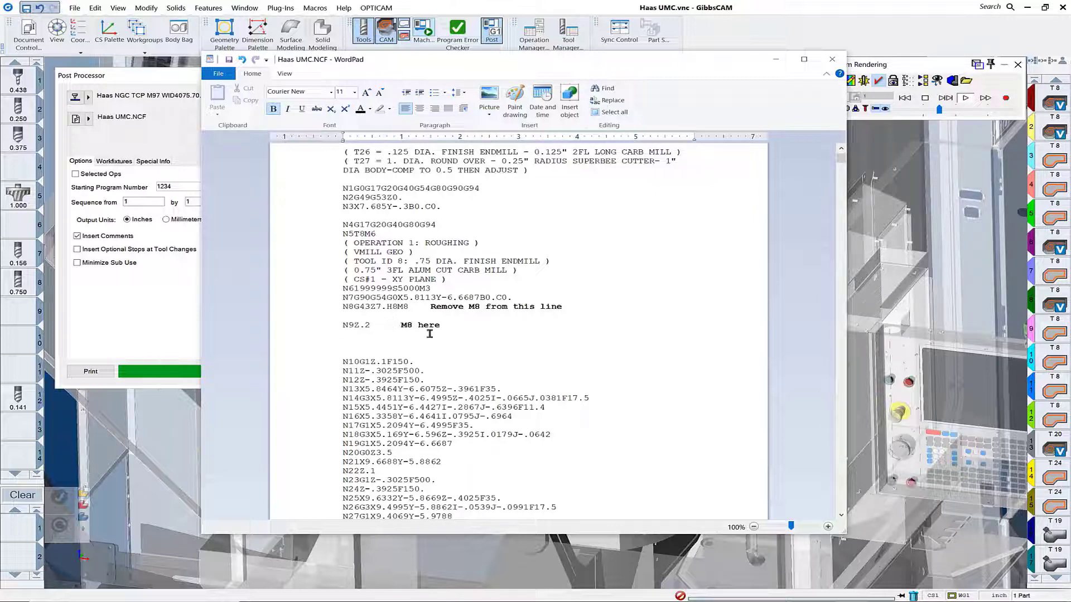
{"action": "type", "text": "A"}
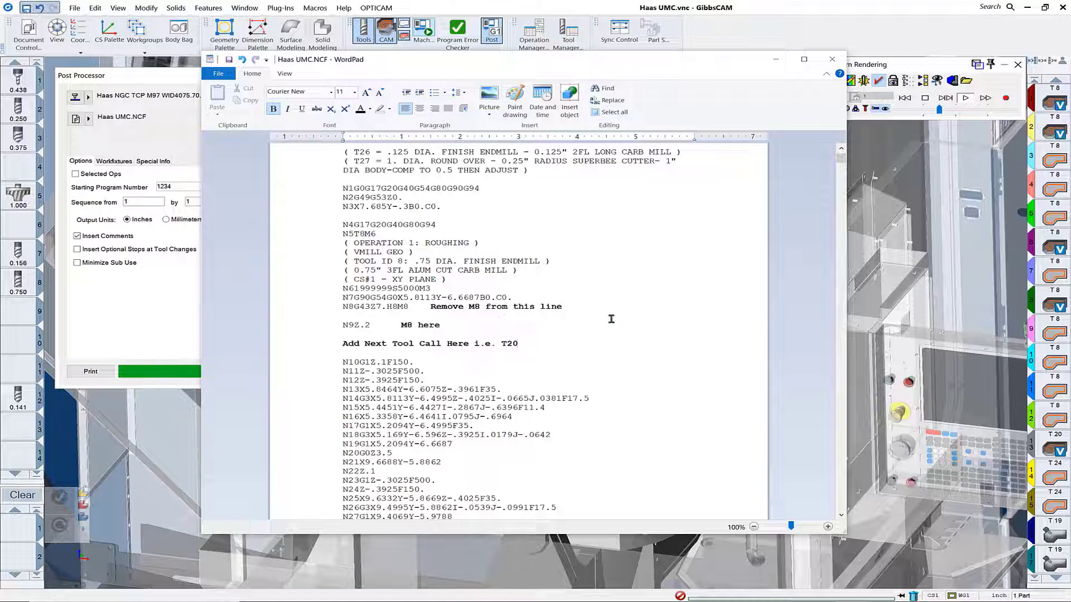
- Save the document as Haas UMC-Edited.NCF in Post Processor Edits
{"action": "left_click", "coordinate": [217, 74]}
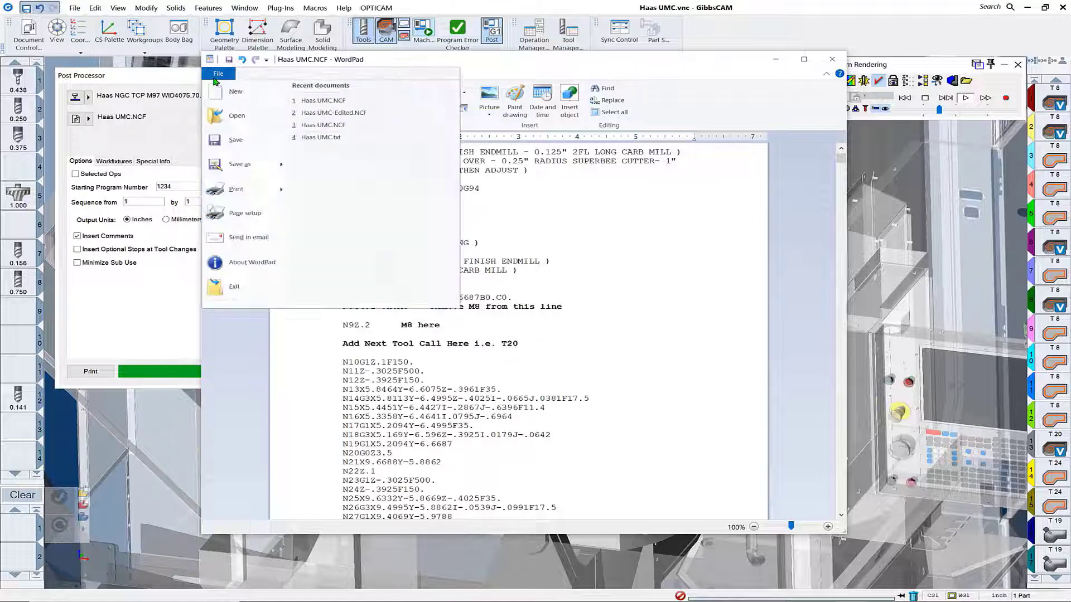
{"action": "left_click", "coordinate": [343, 184]}
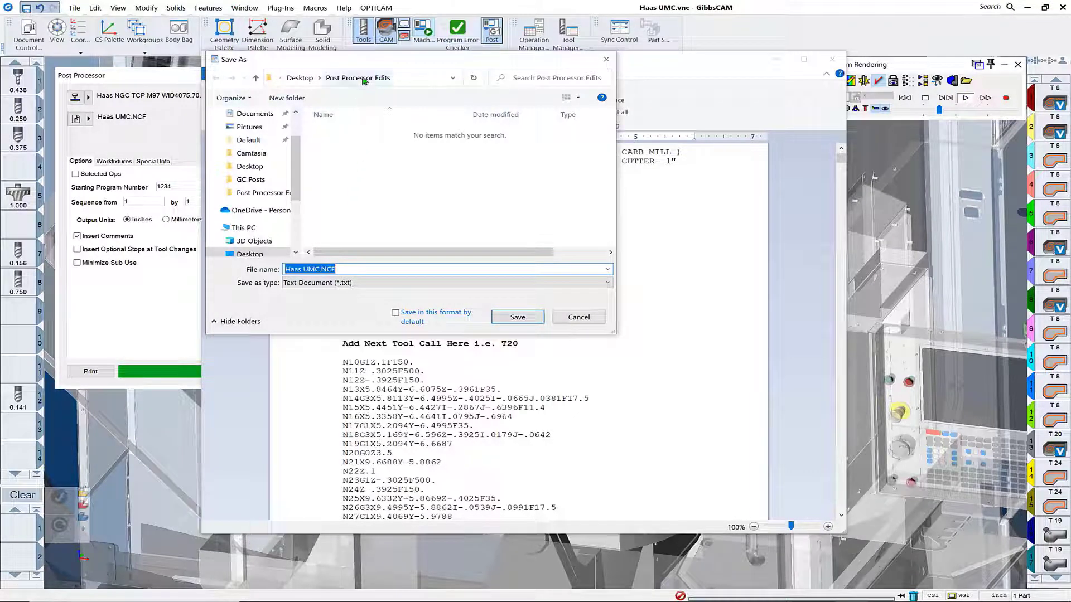
{"action": "left_click", "coordinate": [321, 269]}
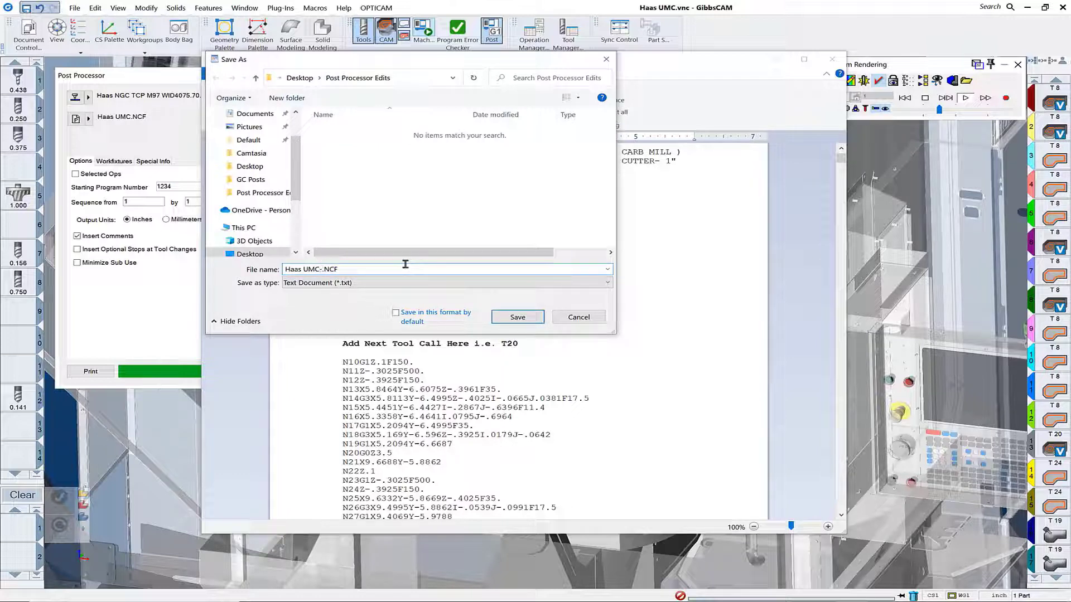
{"action": "type", "text": "d"}
{"action": "key", "text": "BackSpace"}
- Confirm saving Haas UMC-Edited.NCF as plain text and close WordPad
{"action": "key", "text": "Return"}
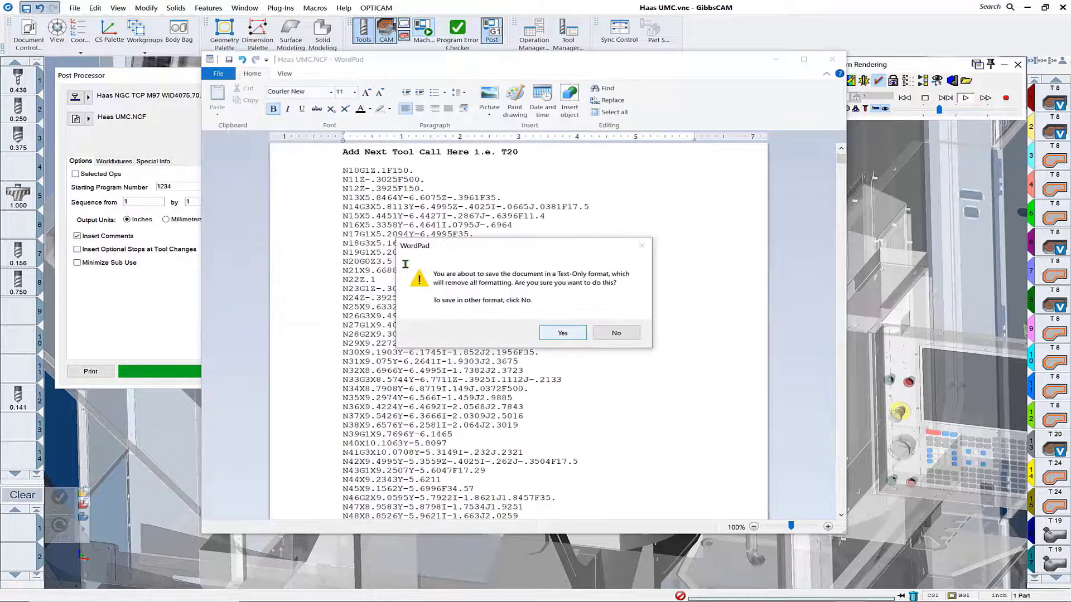
{"action": "left_click", "coordinate": [562, 335]}
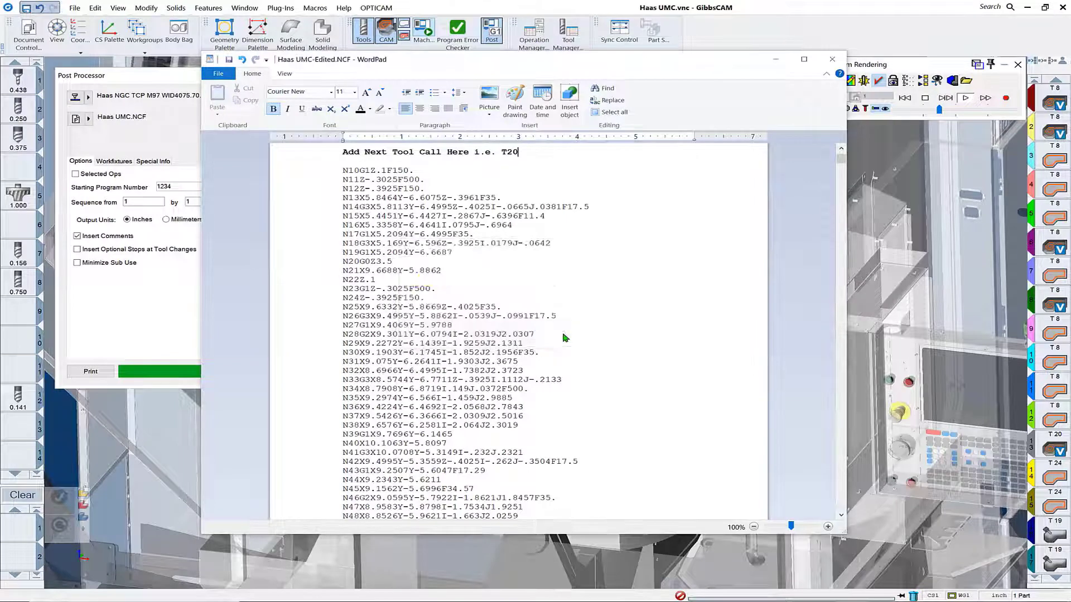
{"action": "left_click", "coordinate": [830, 65]}
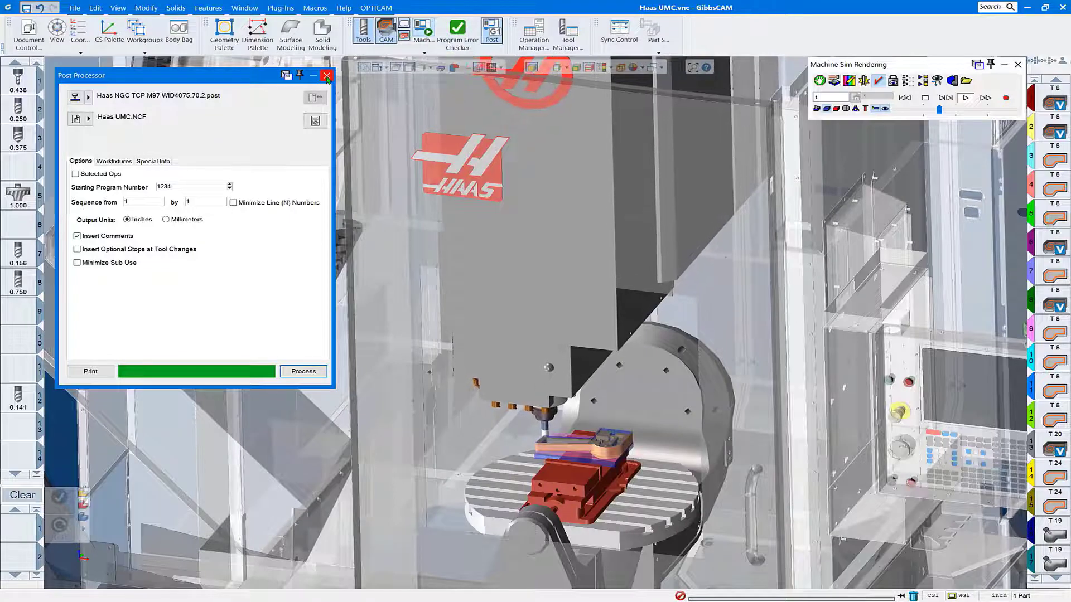
- Close the Post Processor dialog and open the File backstage menu
{"action": "left_click", "coordinate": [327, 75]}
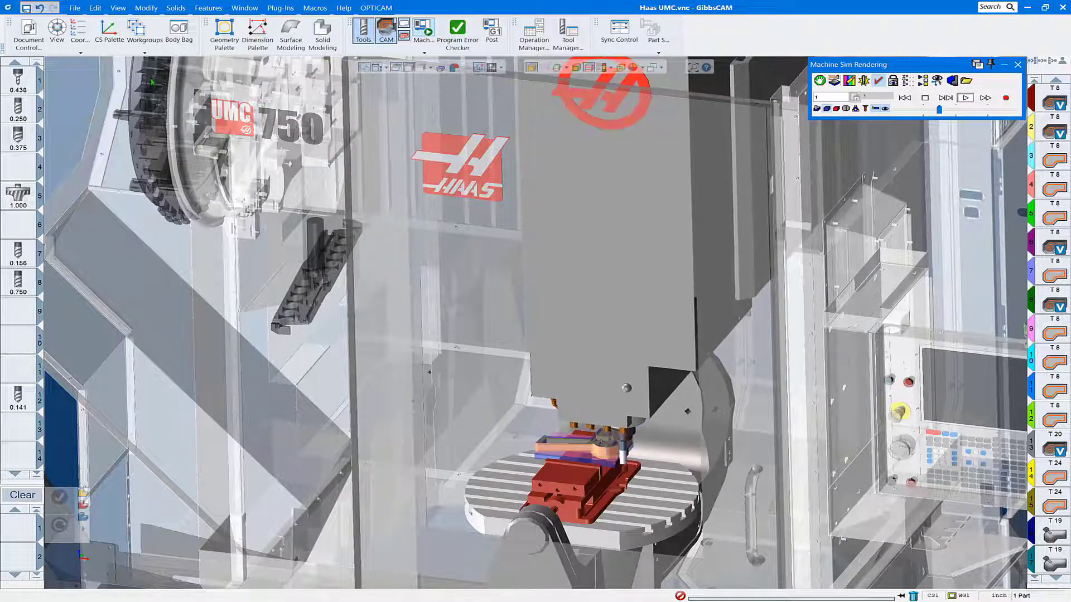
{"action": "left_click", "coordinate": [76, 8]}
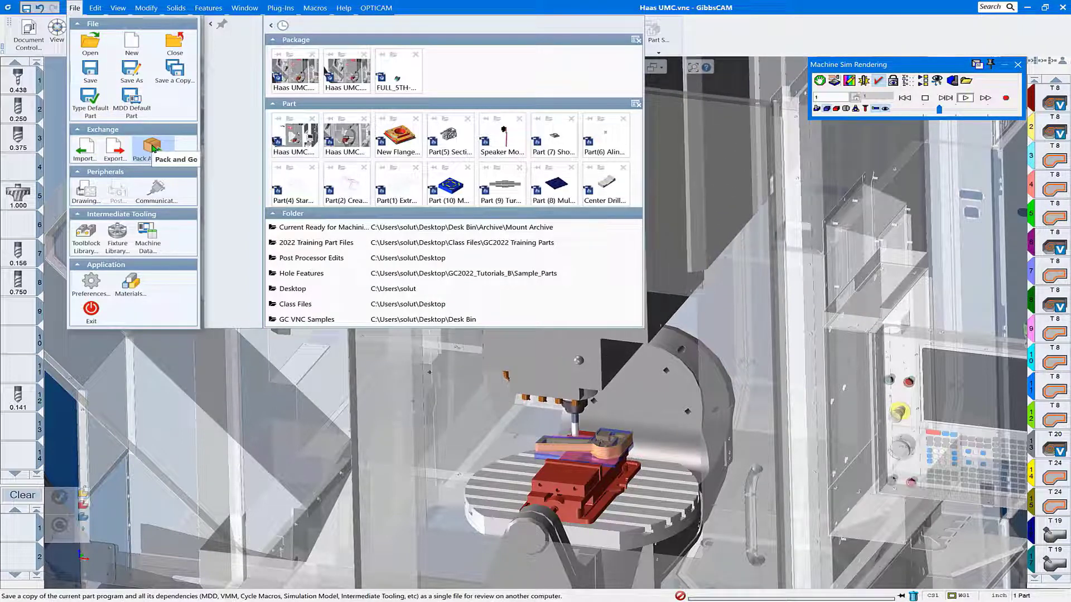
- Pack and Go with All Files, saving Haas UMC.gcpkg into Post Processor Edits
{"action": "left_click", "coordinate": [150, 148]}
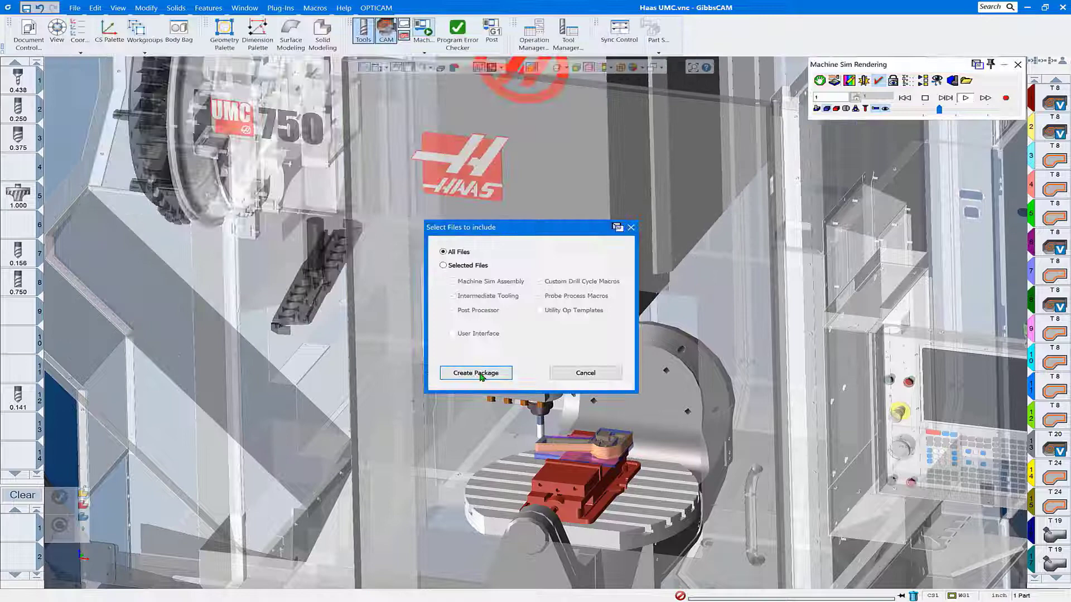
{"action": "left_click", "coordinate": [448, 253]}
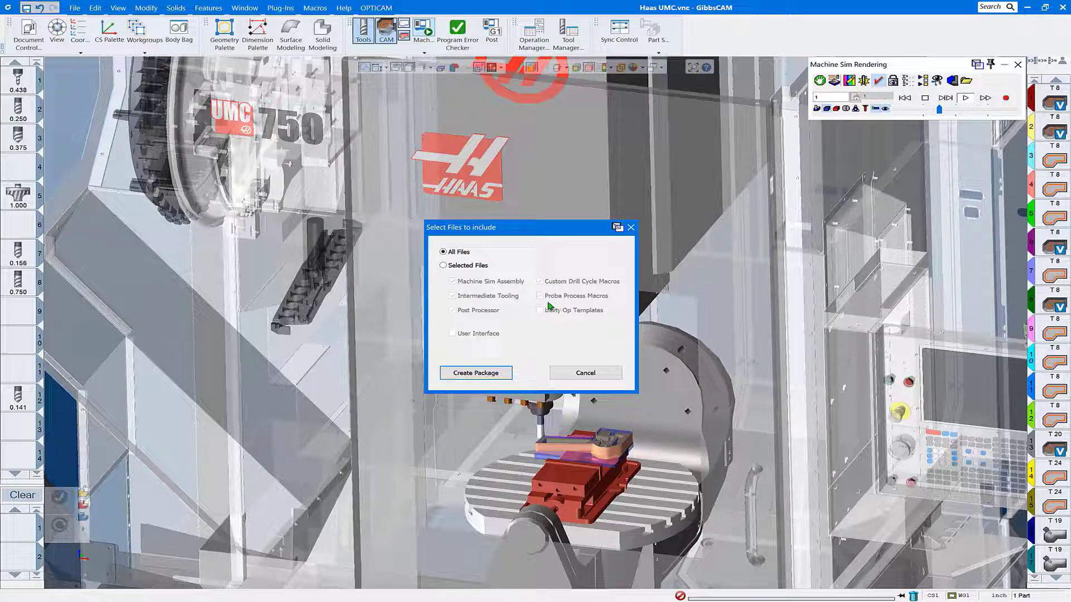
{"action": "left_click", "coordinate": [494, 379]}
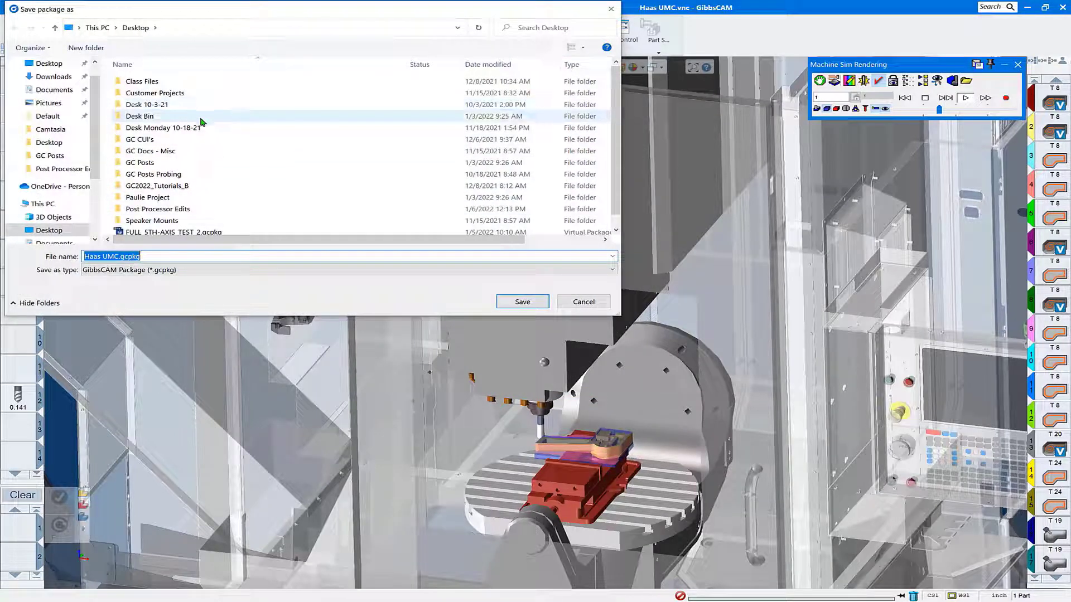
{"action": "double_click", "coordinate": [180, 208]}
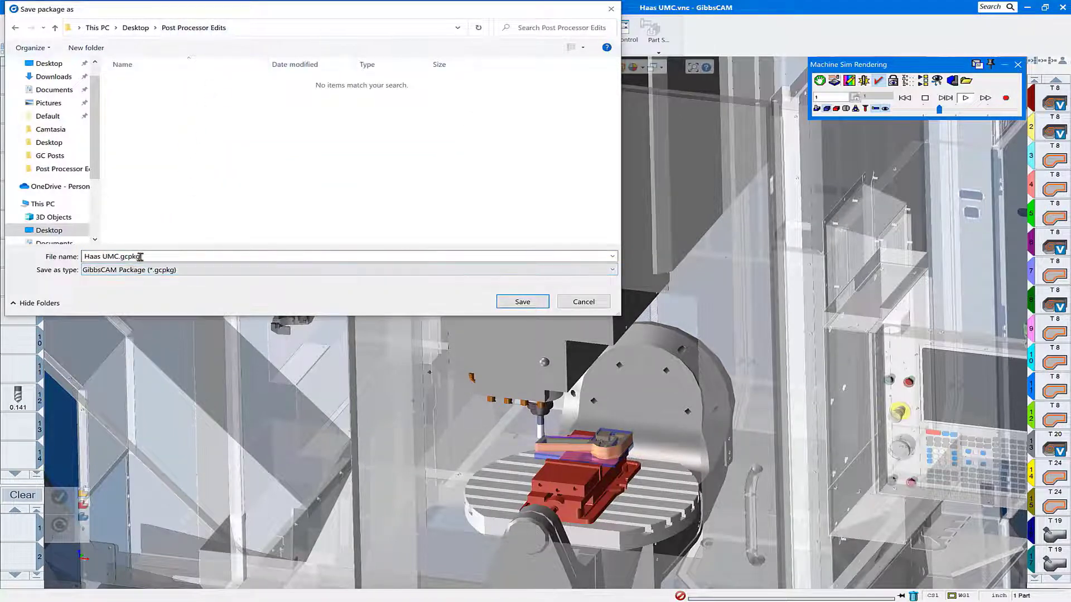
{"action": "left_click", "coordinate": [120, 256]}
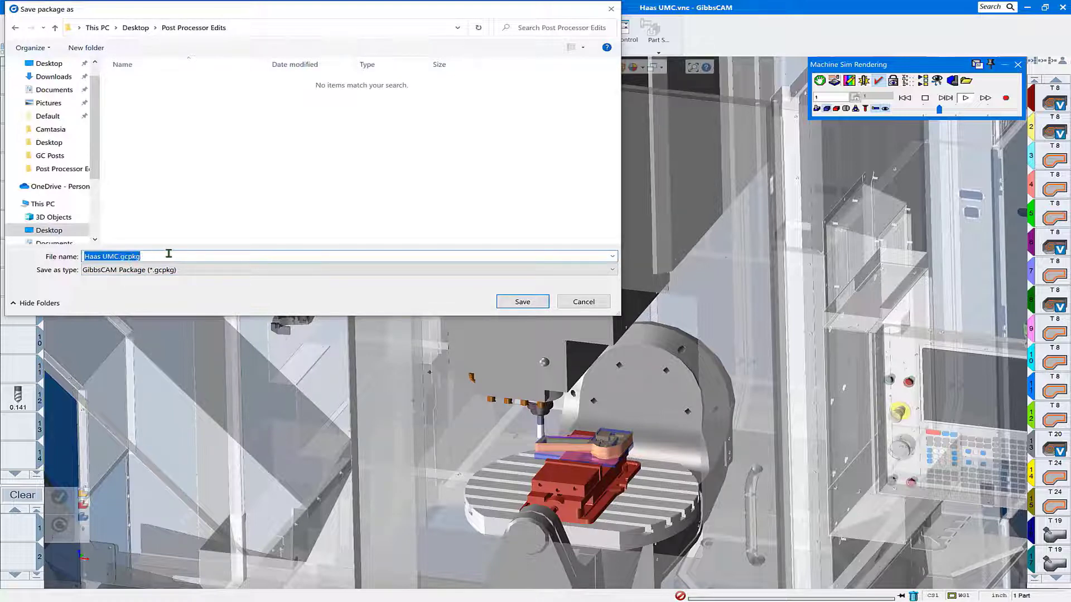
{"action": "left_click", "coordinate": [523, 302]}
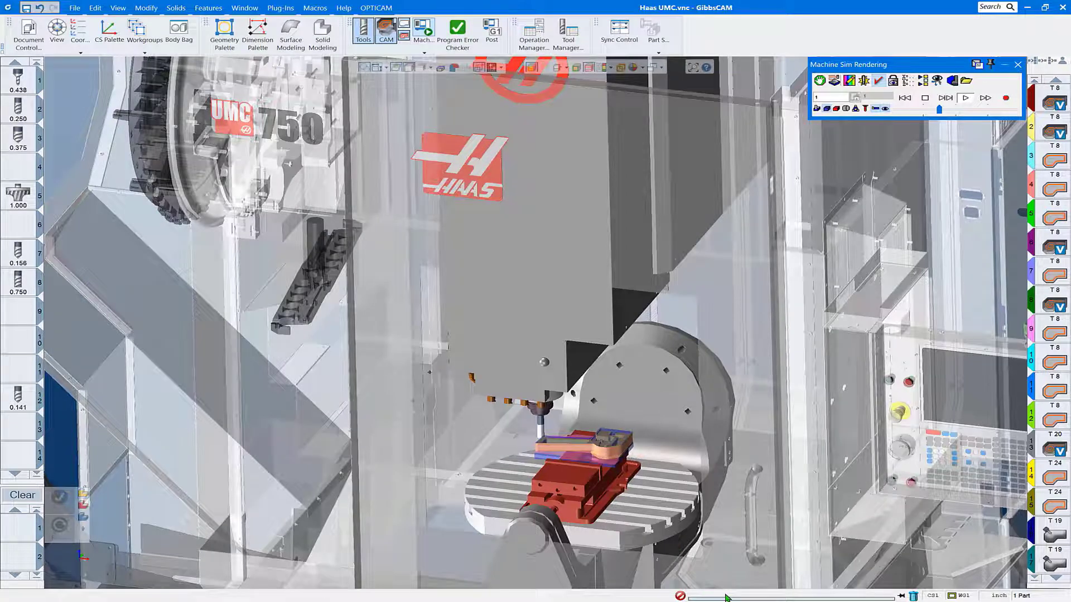
- Close the machine simulation window with Ctrl+W
{"action": "key", "text": "ctrl+w"}
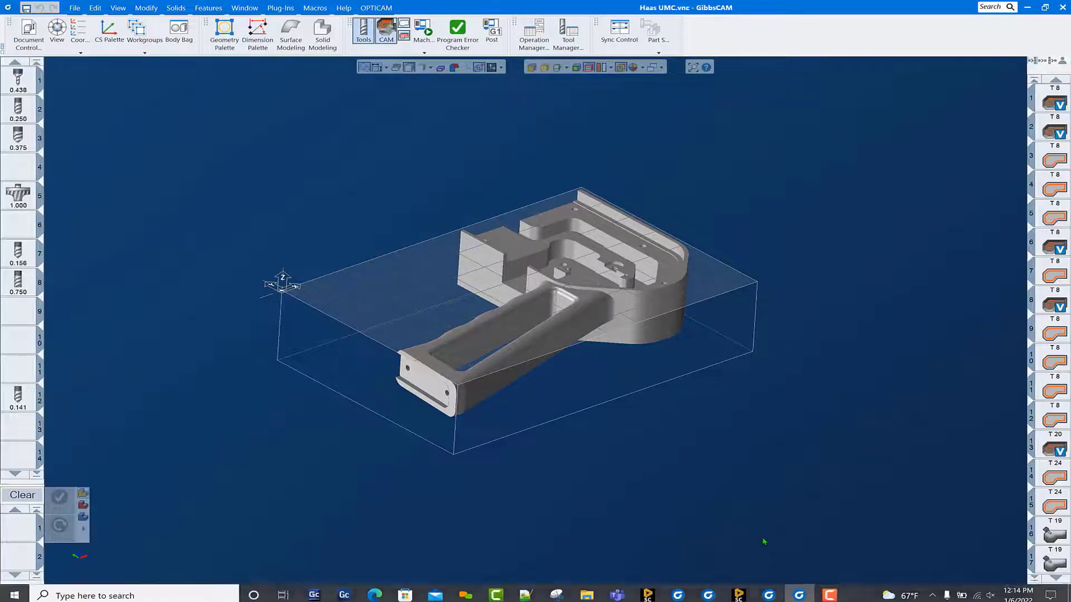
- Open Post Processor Edits in File Explorer and check Haas UMC-Edited.NCF's details
{"action": "left_click", "coordinate": [586, 596]}
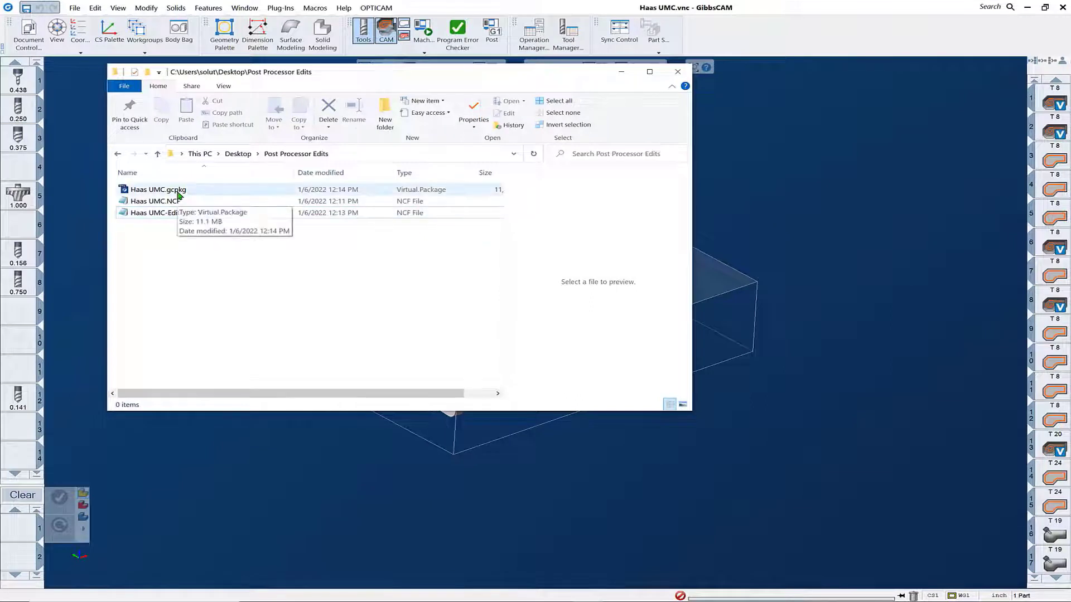
{"action": "left_click", "coordinate": [197, 215]}
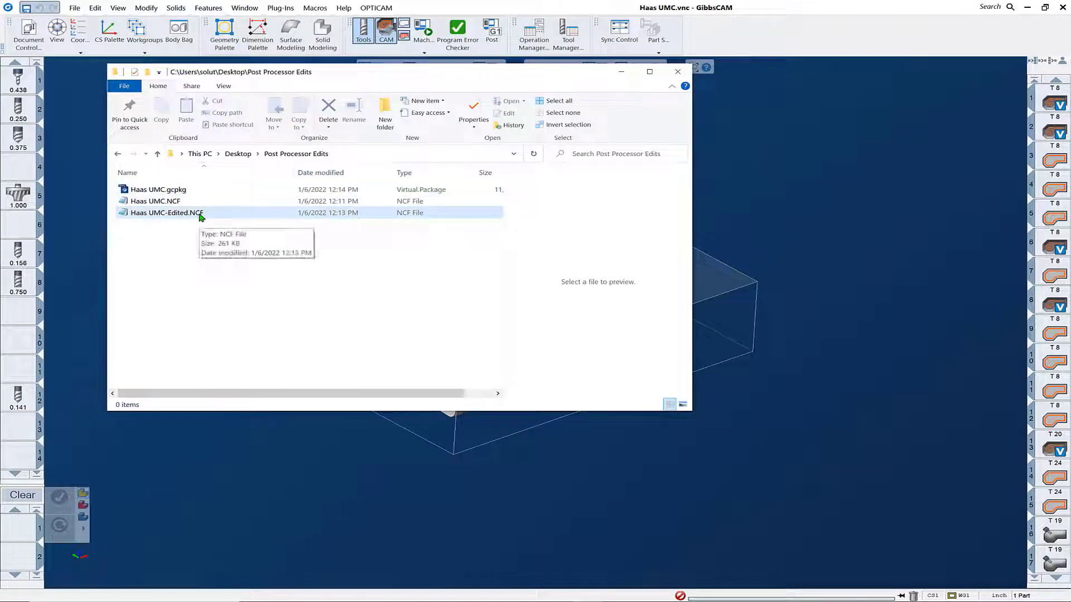